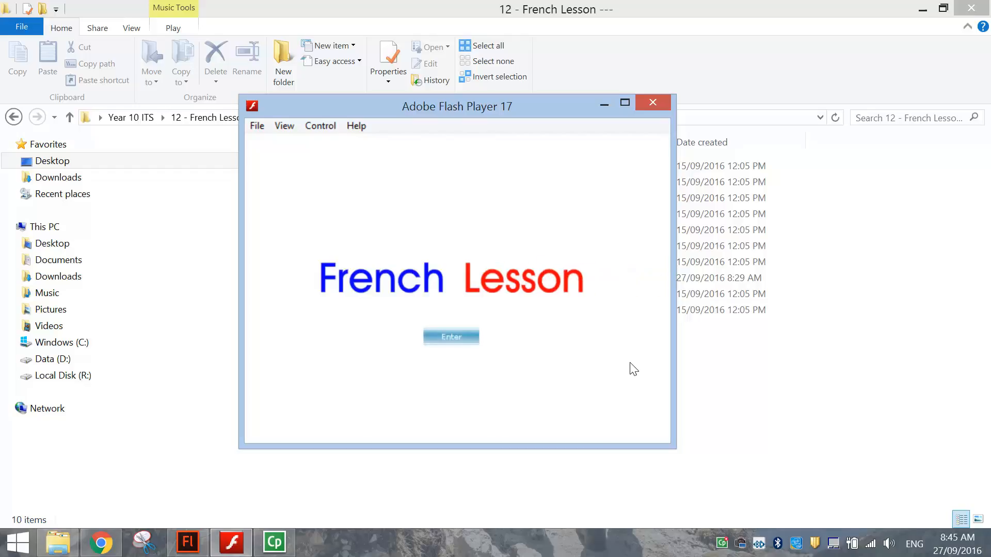
- Open the tutorial page of the finished French Lesson movie, and switch to Adobe Flash
left_click(474, 343)
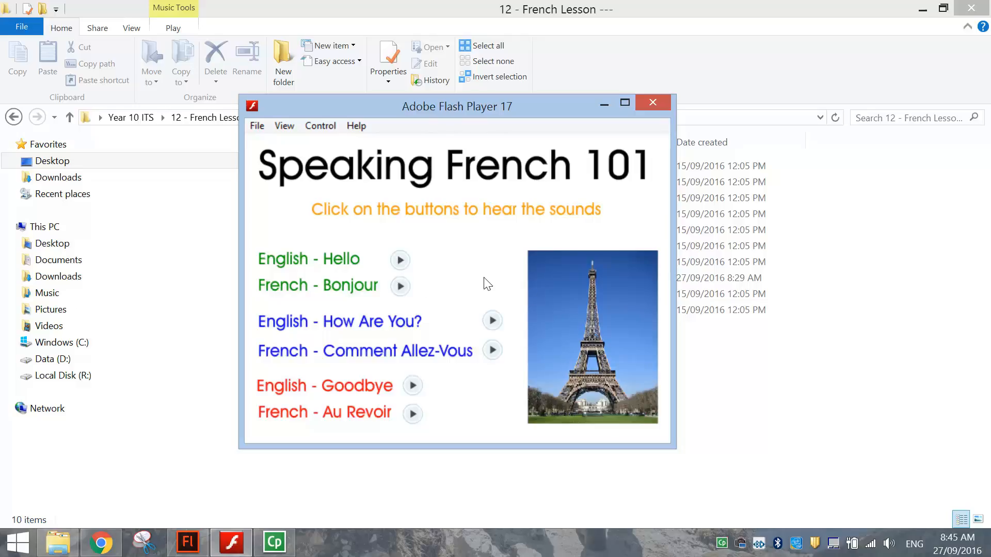
left_click(188, 542)
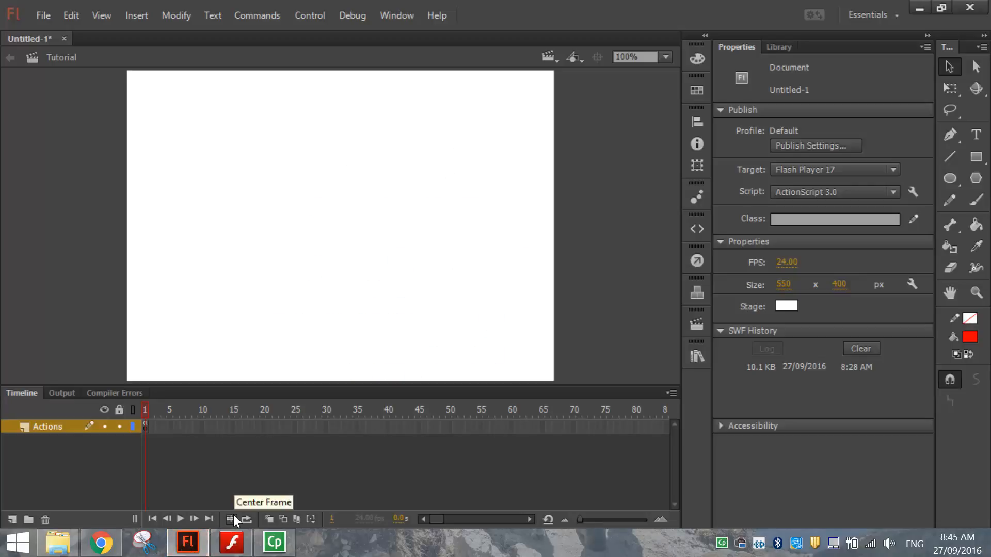
- View the Splash Screen scene, and return to the empty Tutorial scene
left_click(545, 55)
left_click(555, 61)
left_click(557, 66)
left_click(559, 75)
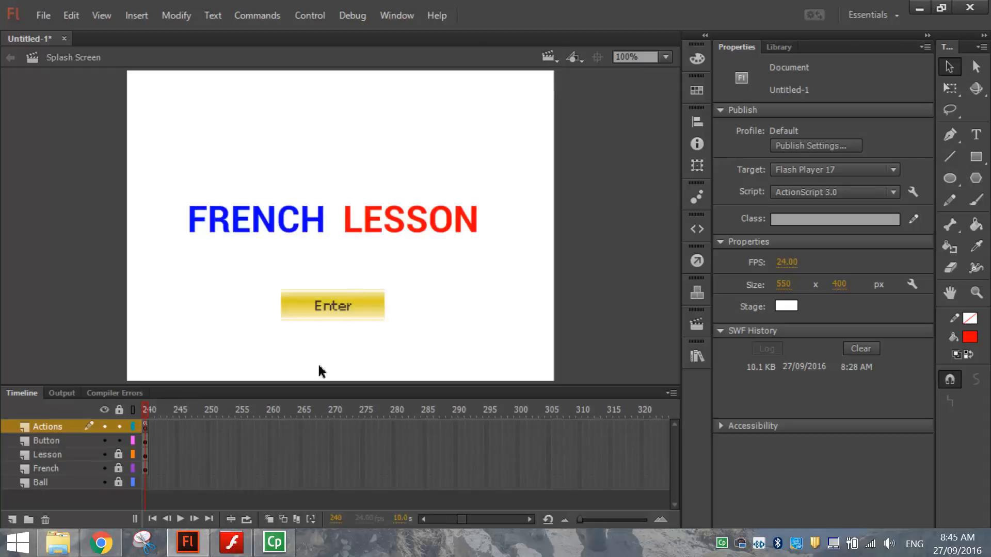
left_click(548, 58)
left_click(570, 94)
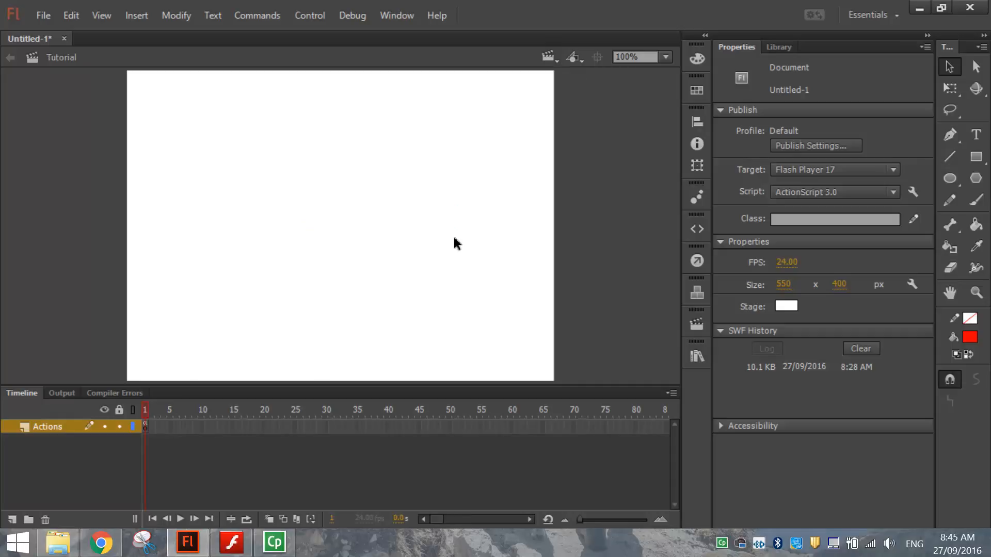
- Check the finished lesson page, then lock the Actions layer and add a layer named Text above it
key("ctrl+Return")
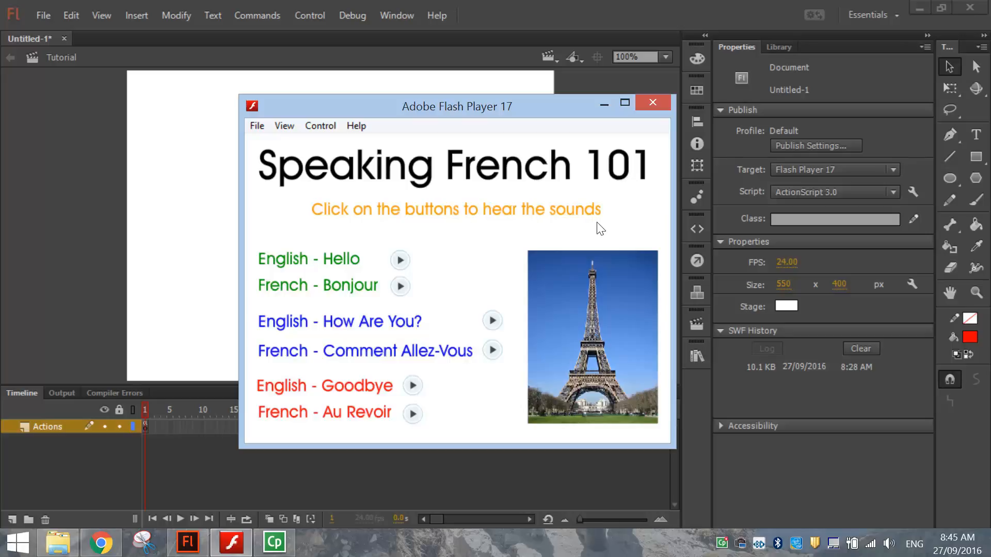
key("ctrl+w")
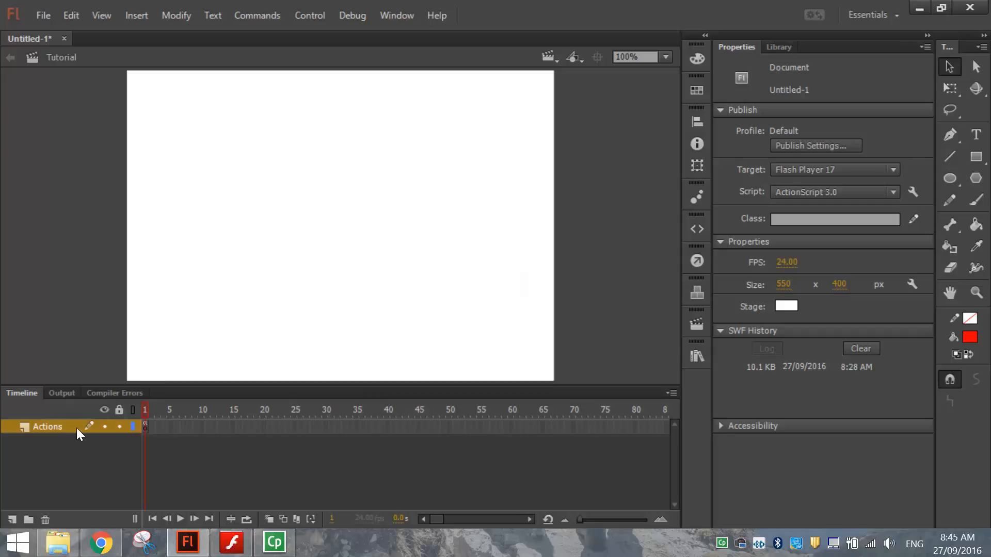
left_click(118, 426)
left_click(13, 520)
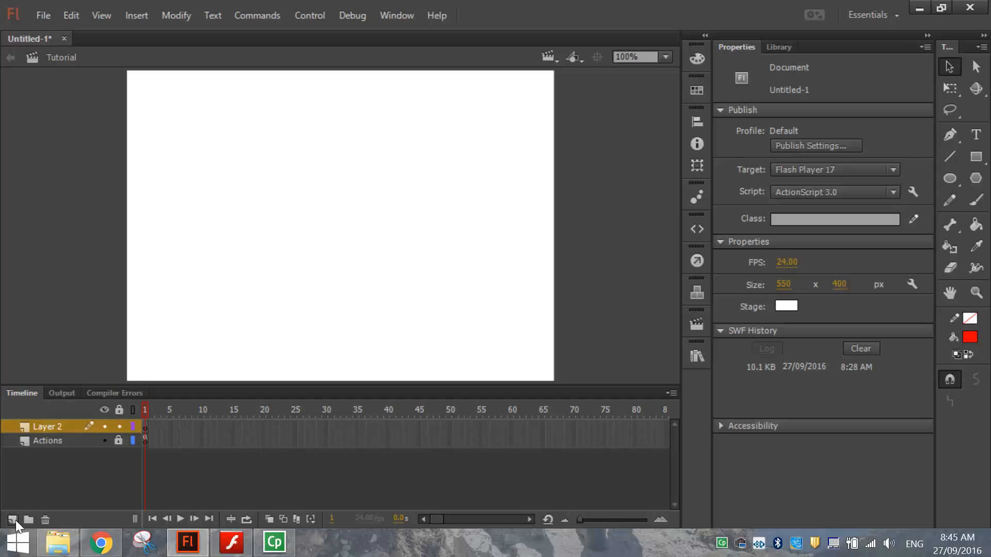
double_click(45, 426)
type("Text")
key("Return")
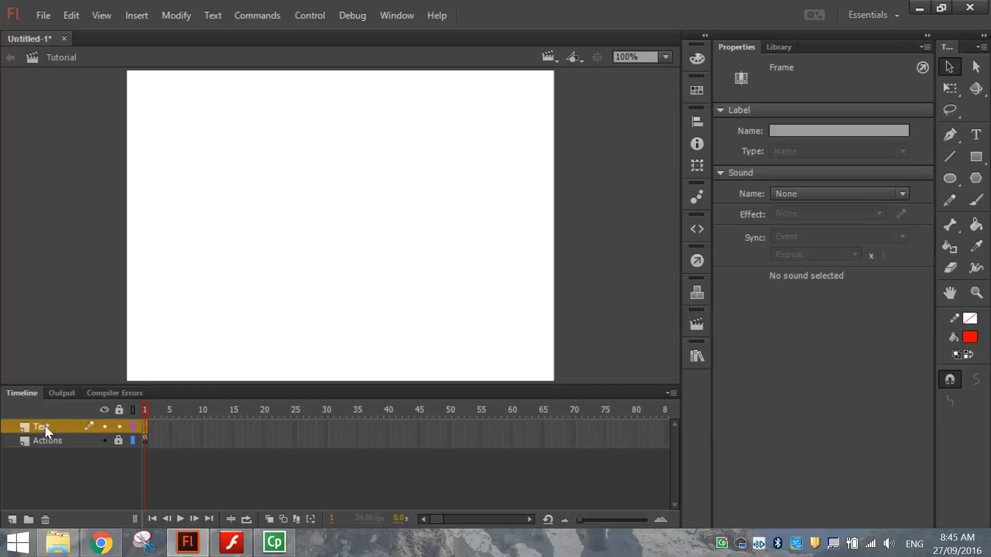
- Set the Text tool's character style to Roboto Medium and its colour to black
left_click(976, 135)
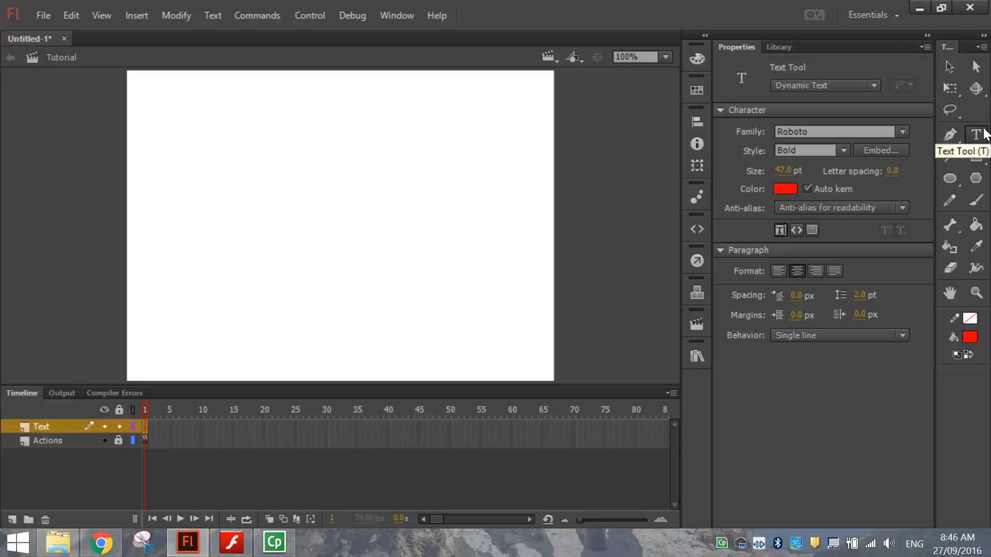
left_click(844, 150)
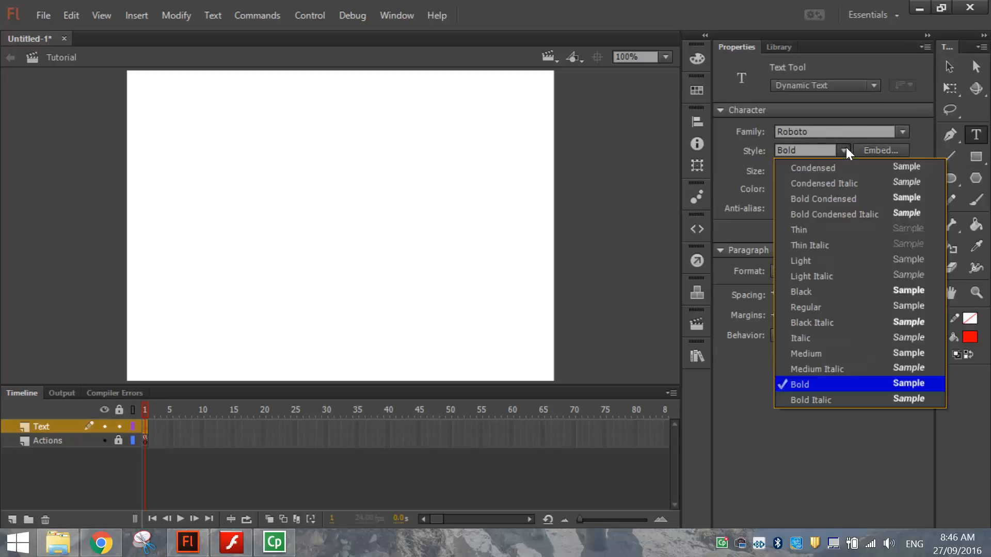
left_click(850, 355)
left_click(785, 190)
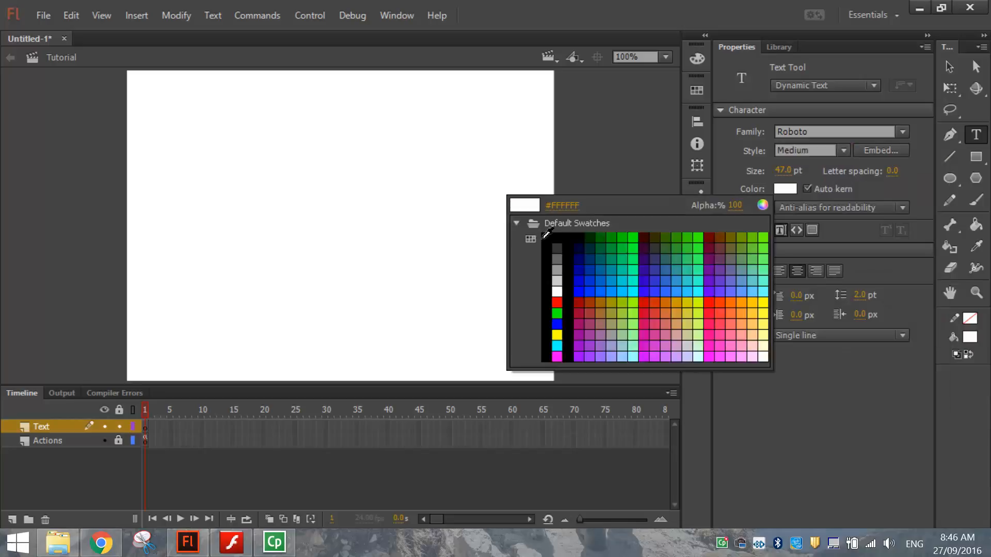
left_click(548, 229)
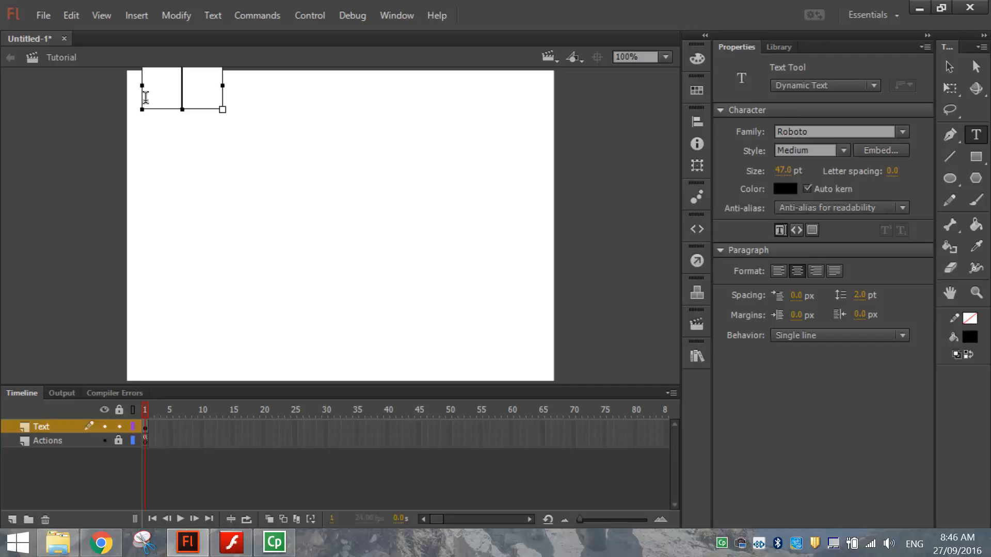
- Place a dynamic text field along the stage's upper edge and enter the title "Speaking French 101"
left_click(143, 97)
type("dgsaklsg")
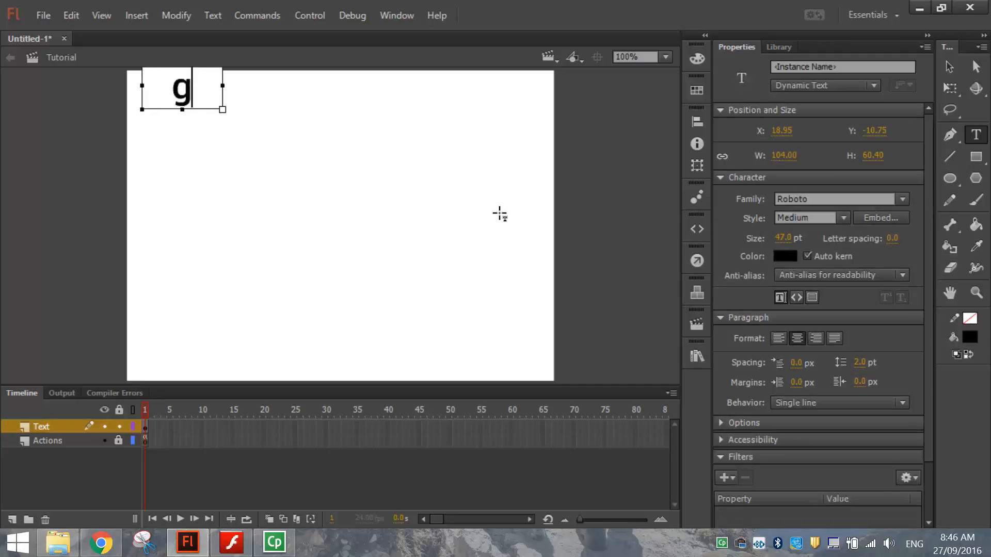
type(" French 1")
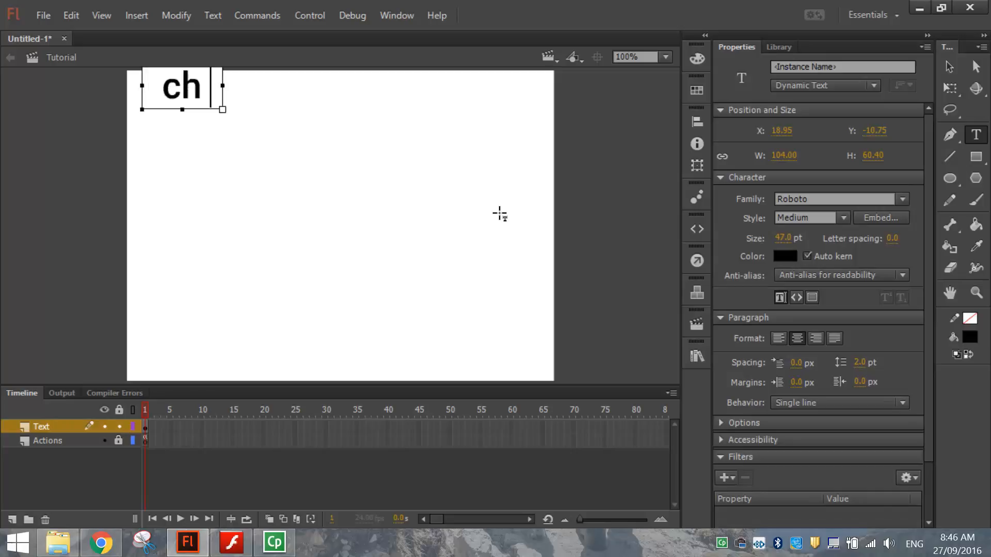
type("01")
key("ctrl+Return")
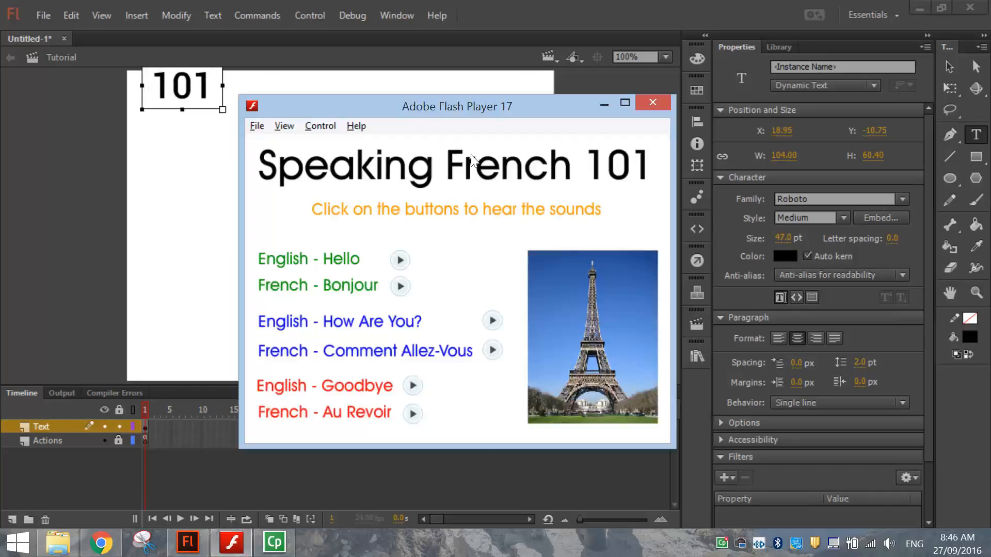
key("ctrl+w")
- Widen the title's text box to about 493 px and move it fully onto the stage, at about Y 5
left_click_drag(222, 109, 525, 110)
key("v")
mouse_move(433, 89)
left_mouse_down()
mouse_move(433, 100)
mouse_move(450, 97)
mouse_move(439, 98)
left_mouse_up()
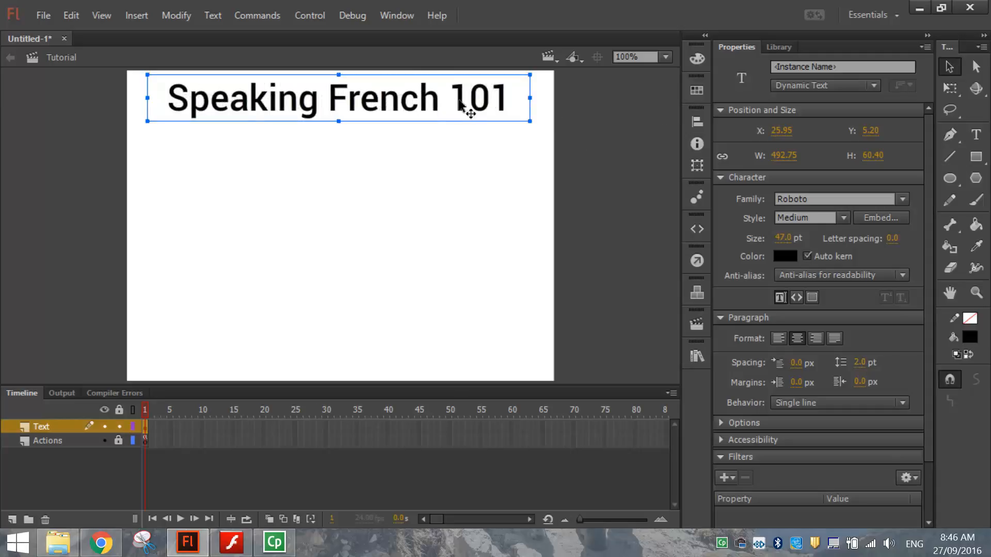
- Centre the title horizontally on the stage with Align to stage enabled, and deselect it
left_click(698, 124)
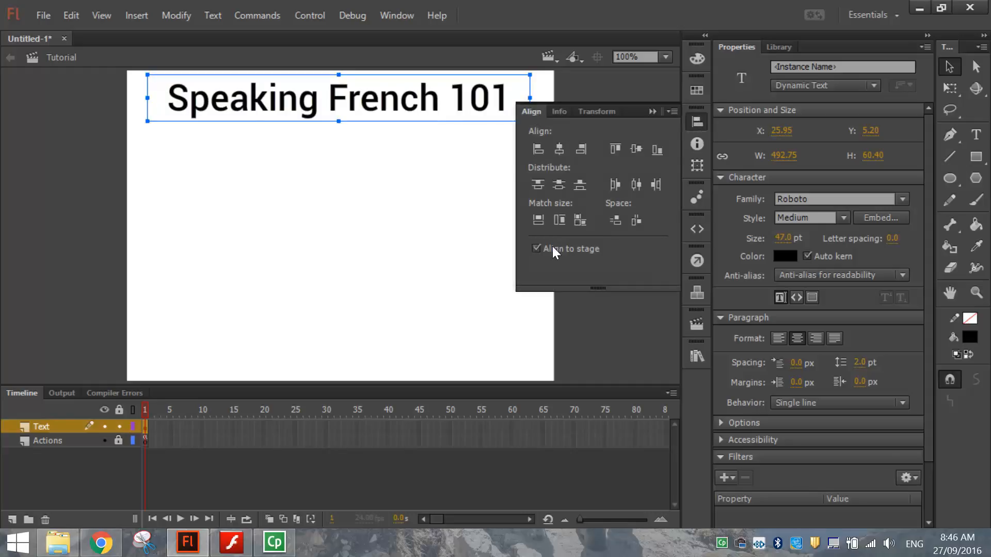
left_click(561, 155)
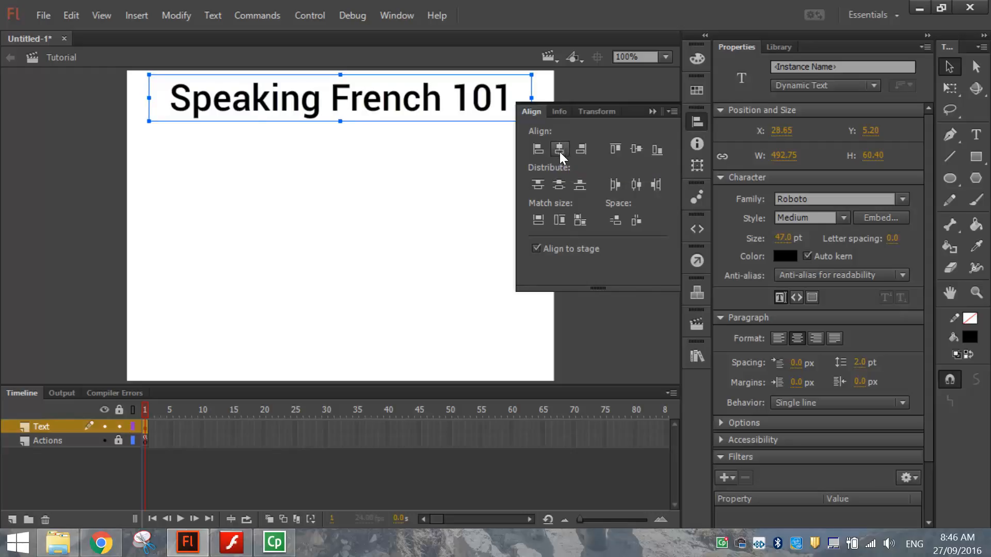
left_click(698, 123)
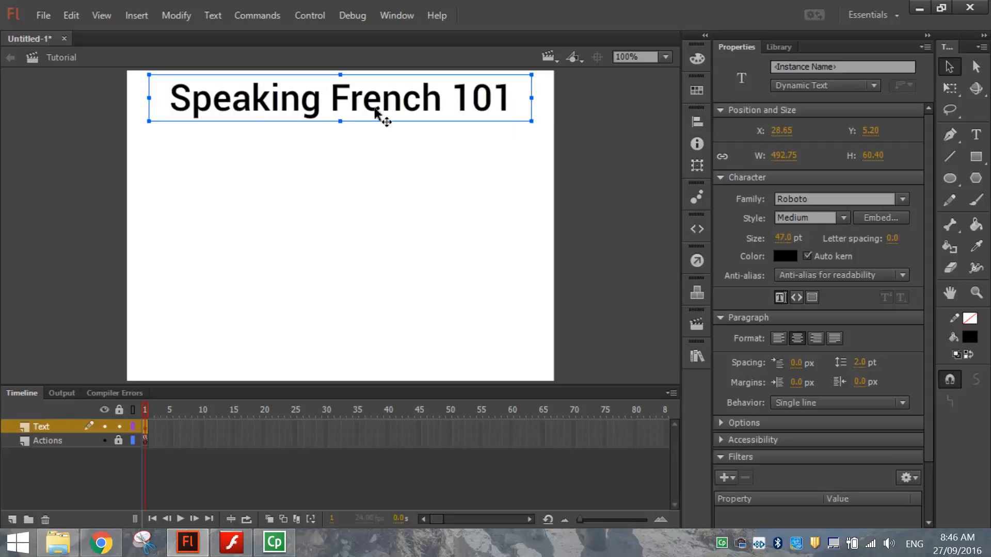
left_click(435, 187)
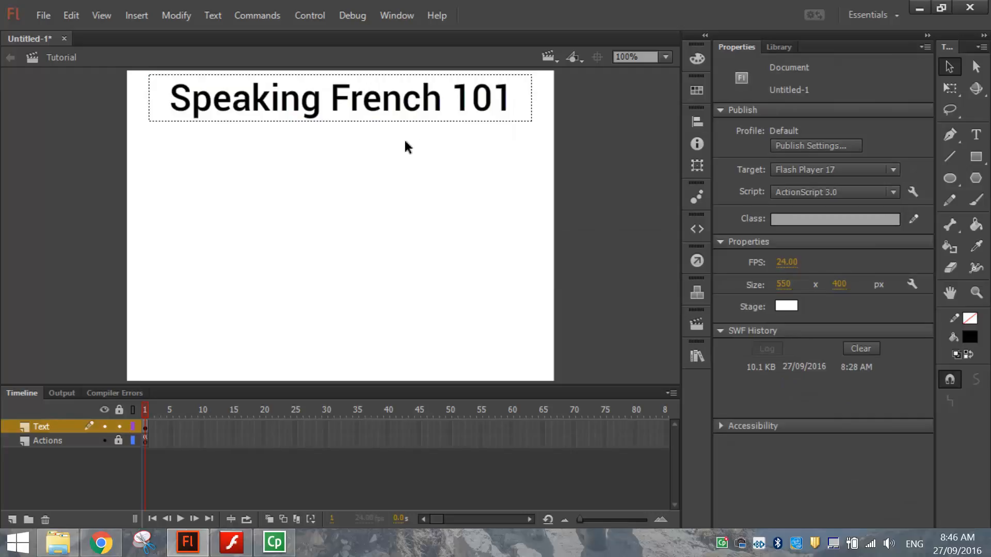
- Set the Text tool's colour to orange #FF9900 and its style to Roboto Regular
left_click(977, 135)
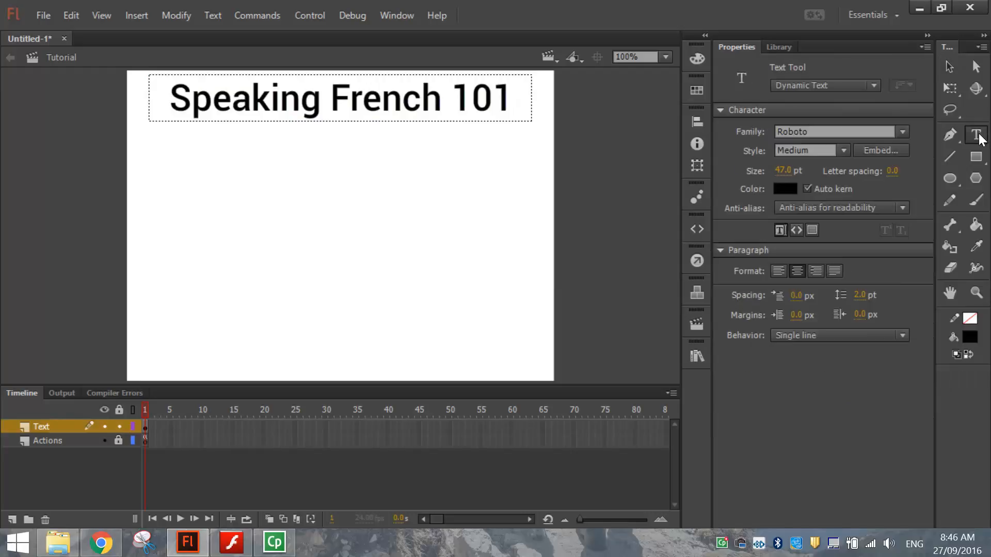
left_click(785, 189)
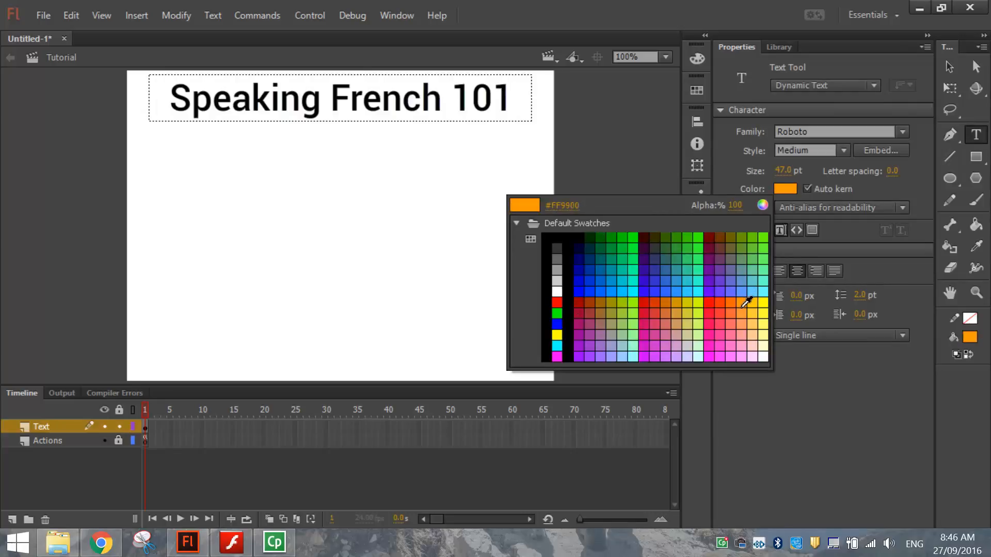
left_click(743, 306)
left_click(834, 151)
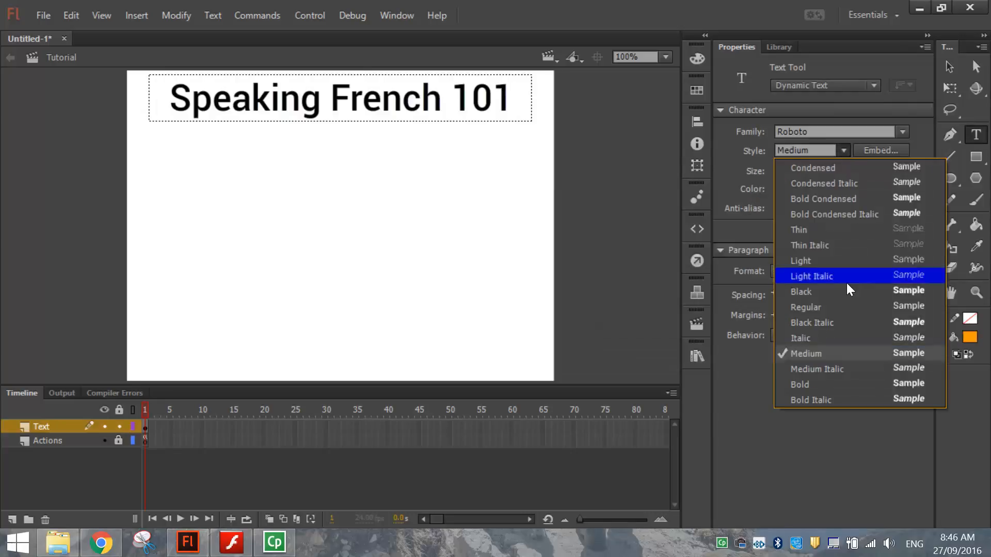
left_click(844, 305)
- Add a text box below the title reading "Click on the buttons to hear the sounds", about 439 px wide
key("ctrl+Return")
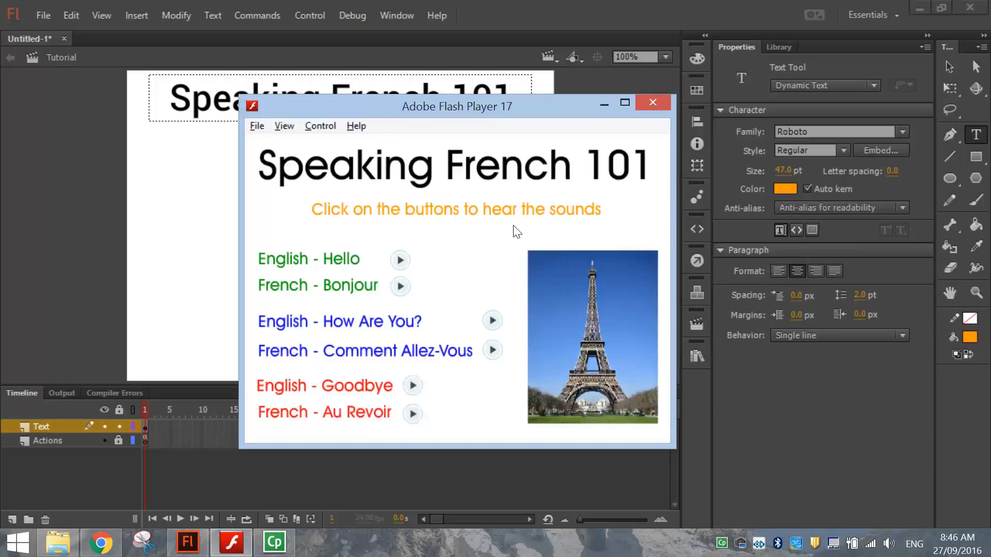
key("ctrl+w")
left_click_drag(176, 119, 257, 167)
type("Click on the buttons to hear the sounds")
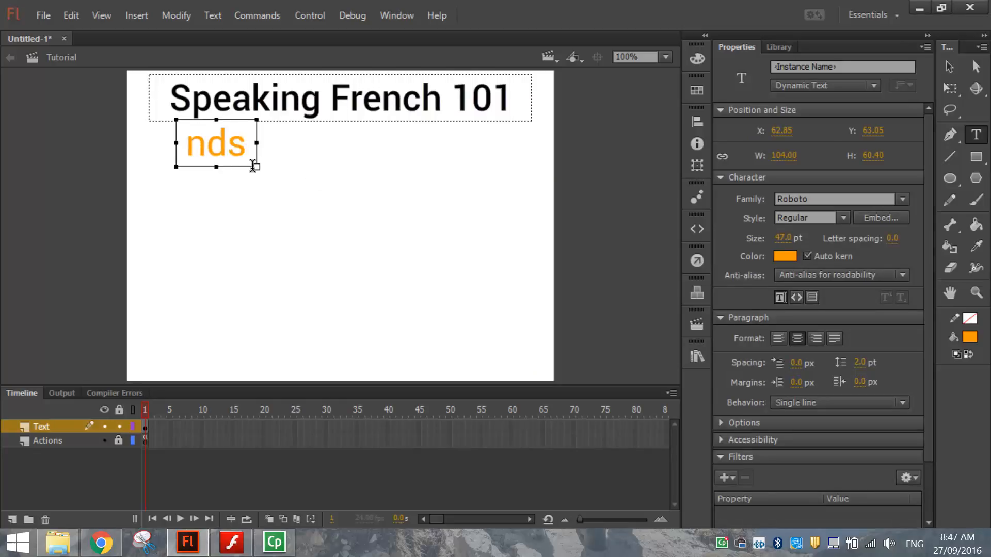
left_click_drag(260, 144, 518, 170)
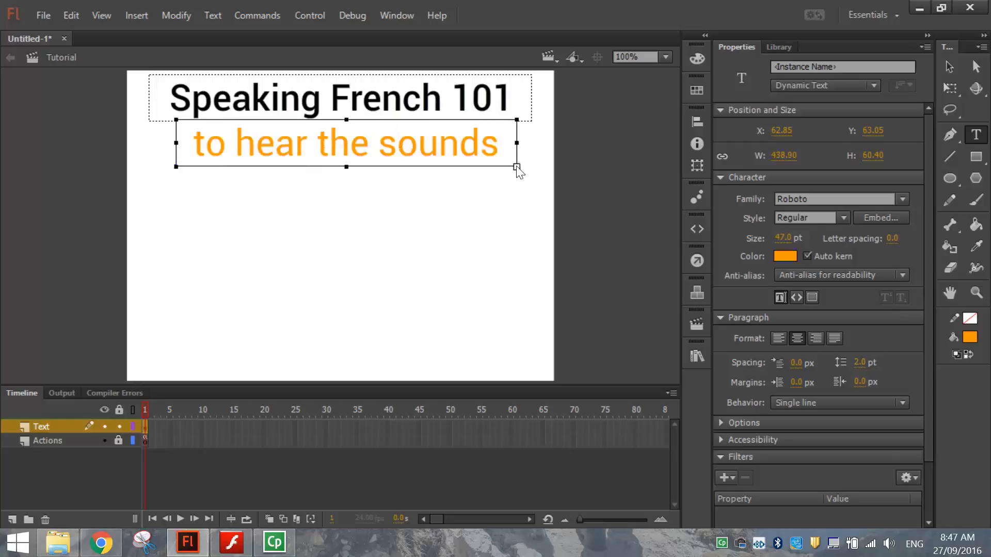
- Reduce the orange instruction text's size to 30 pt
key("ctrl+a")
left_click_drag(790, 237, 777, 238)
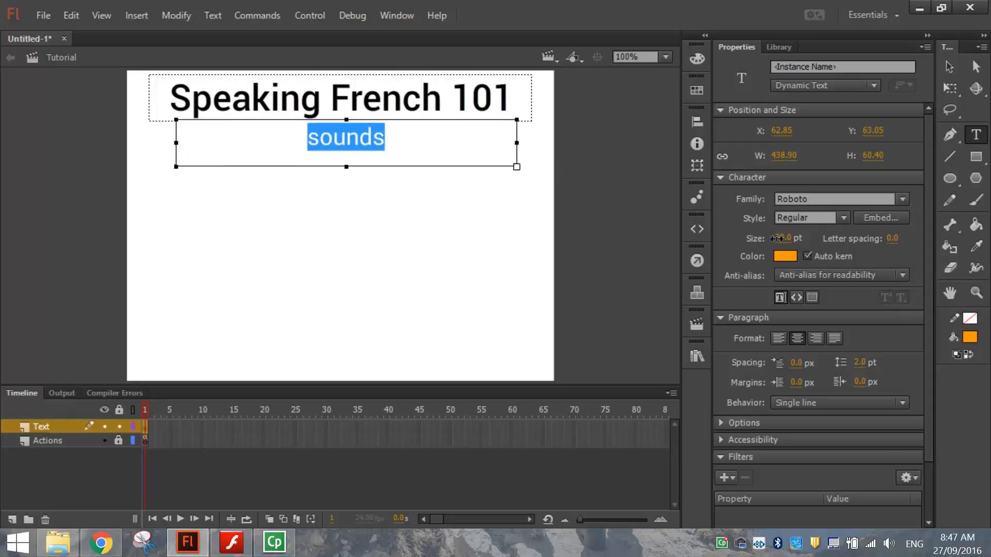
left_click(119, 155)
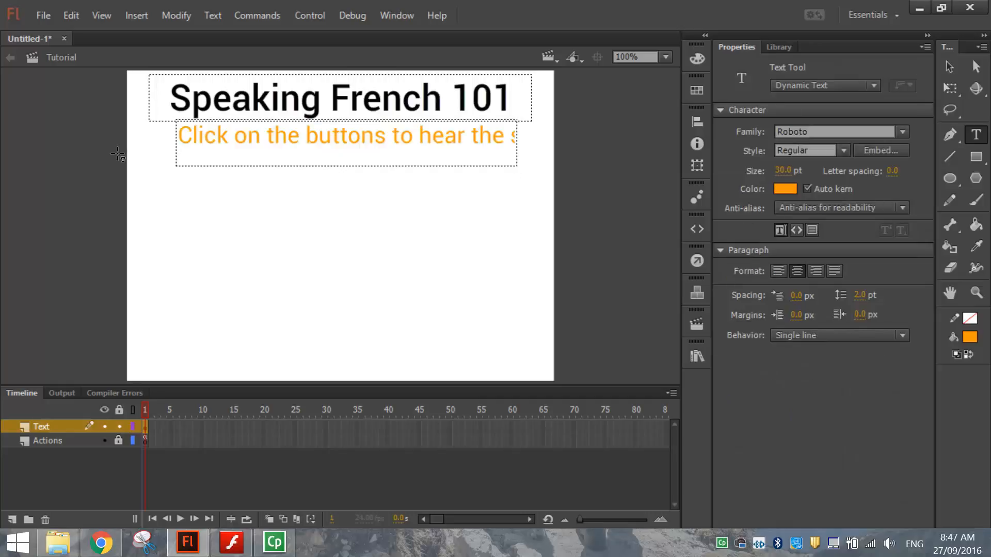
- Widen the instruction's text box leftward to about 573 px and set its text size to 23 pt
left_click(203, 144)
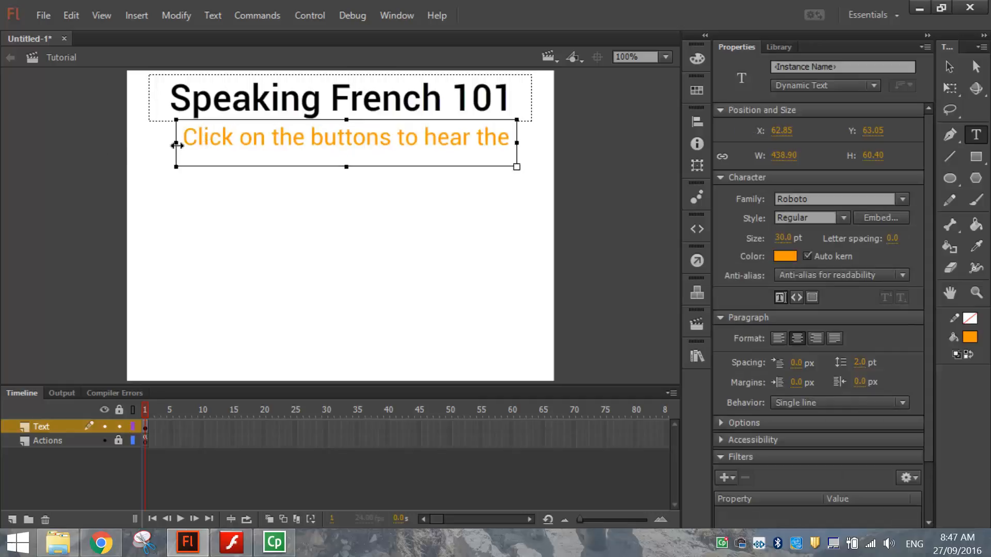
left_click_drag(79, 147, 77, 148)
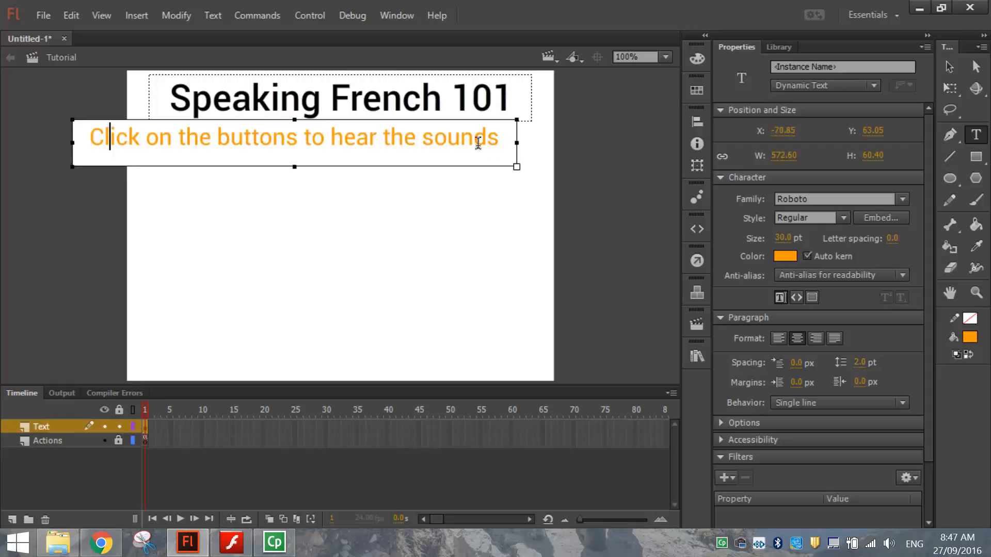
key("ctrl+a")
left_click_drag(777, 238, 776, 234)
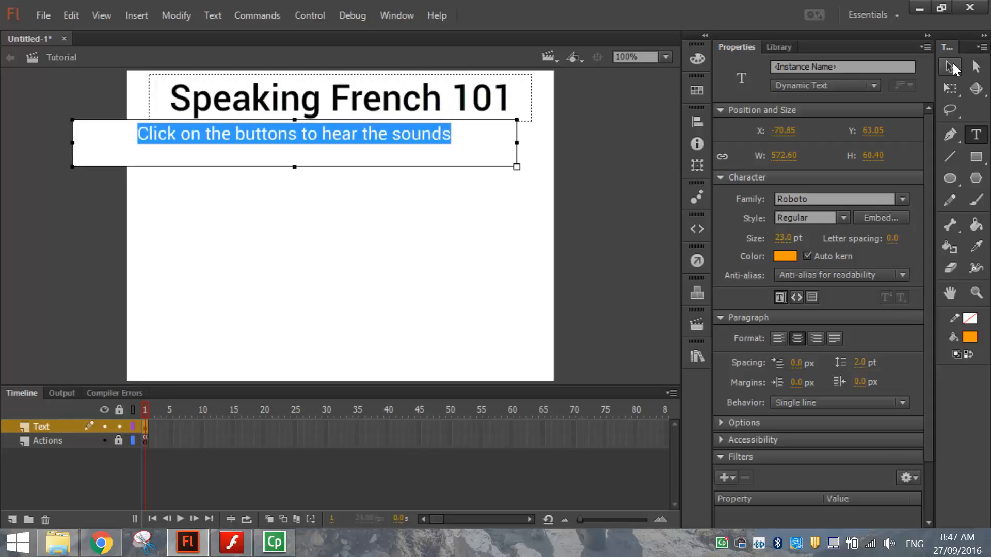
key("Escape")
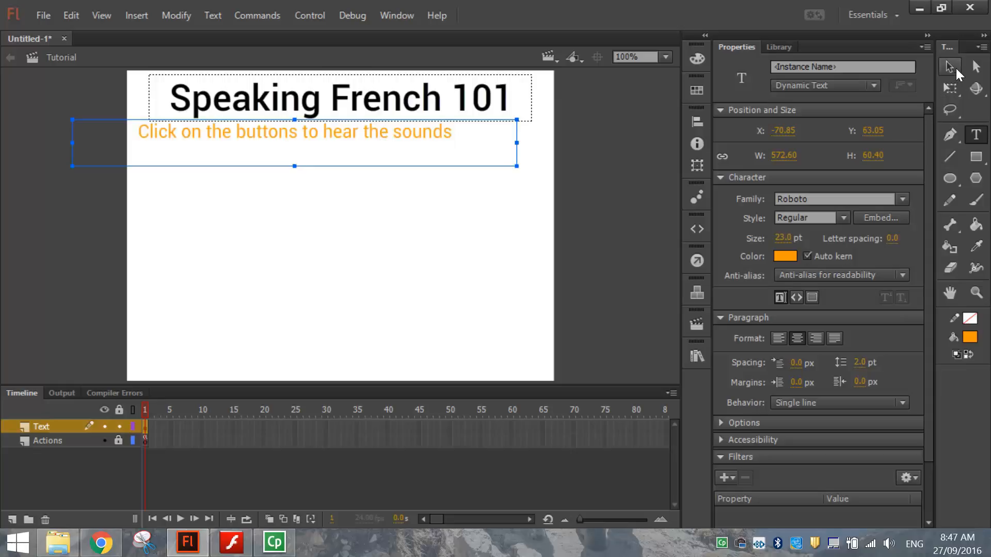
- Move the instruction text down to about Y 78 beneath the title and centre it horizontally on the stage
left_click(956, 69)
left_click_drag(411, 130, 453, 145)
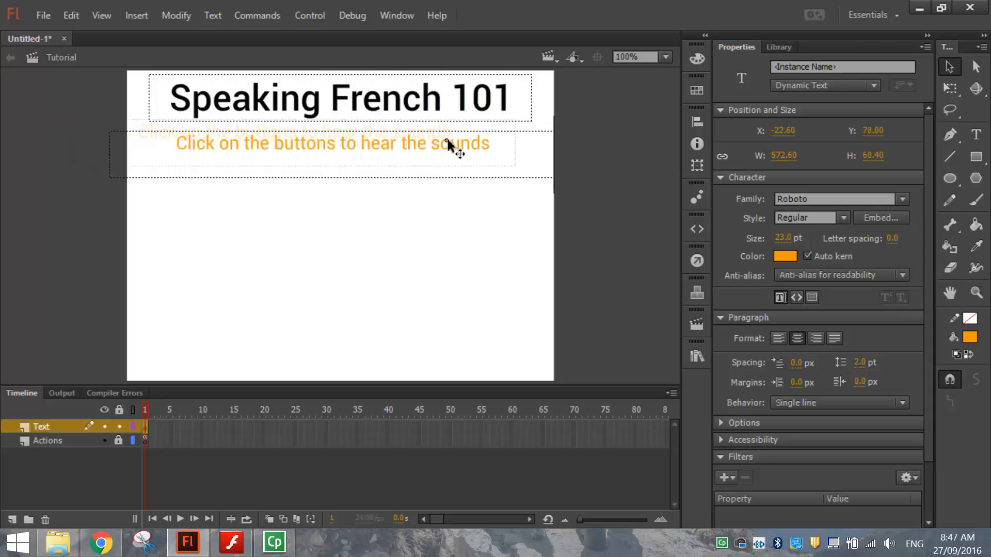
left_click(695, 121)
left_click(559, 150)
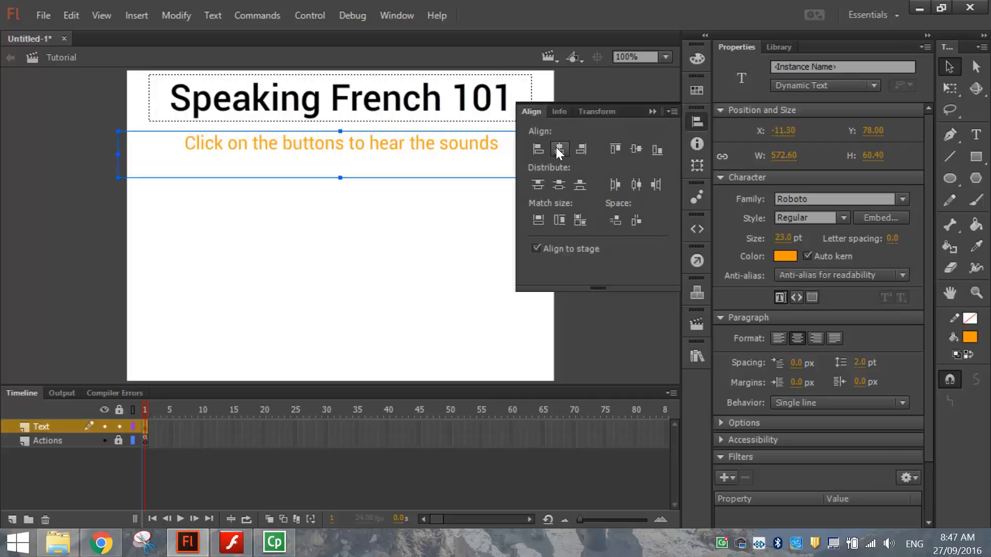
left_click(698, 123)
left_click(616, 201)
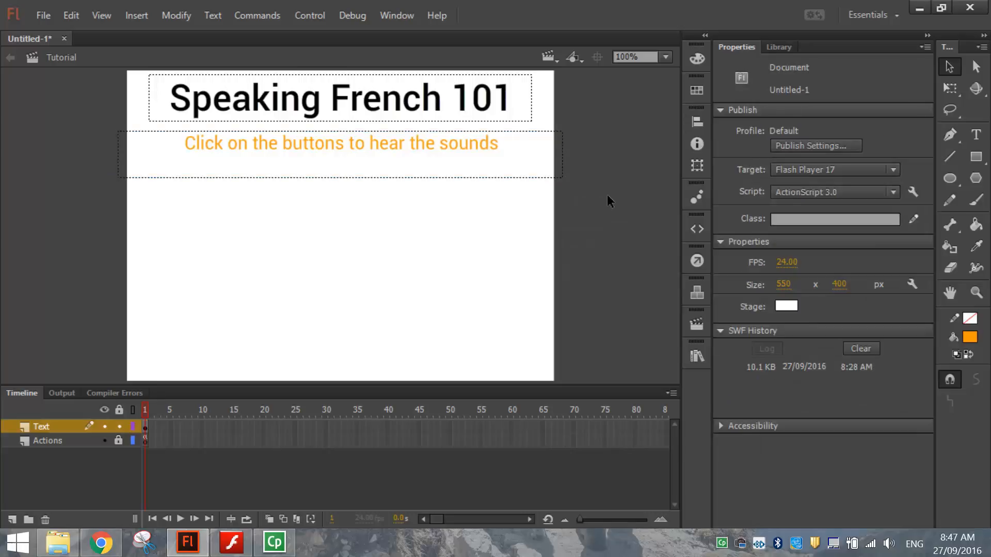
- Change both the orange instruction text and the "Speaking French 101" title from dynamic to static text
left_click(532, 173)
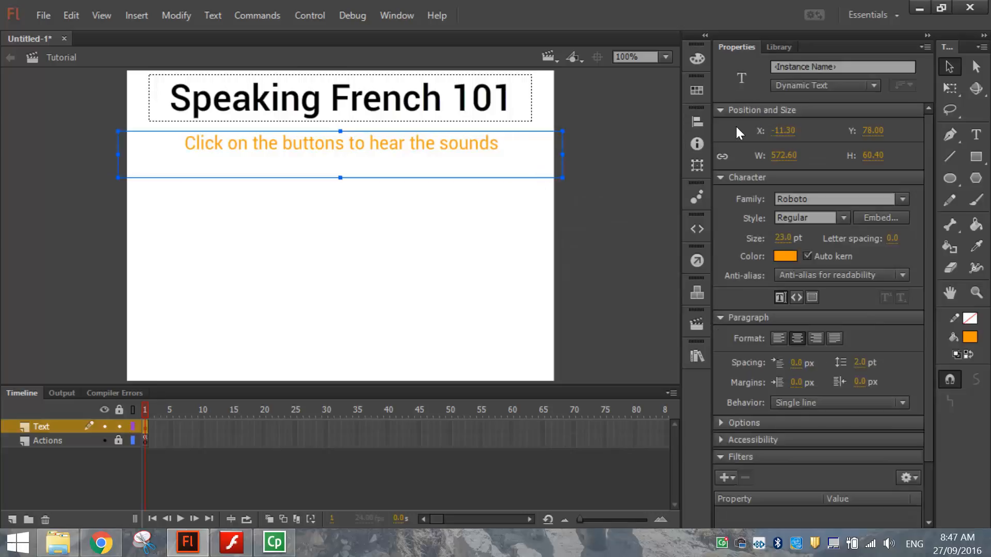
left_click(785, 86)
left_click(799, 101)
left_click(452, 115)
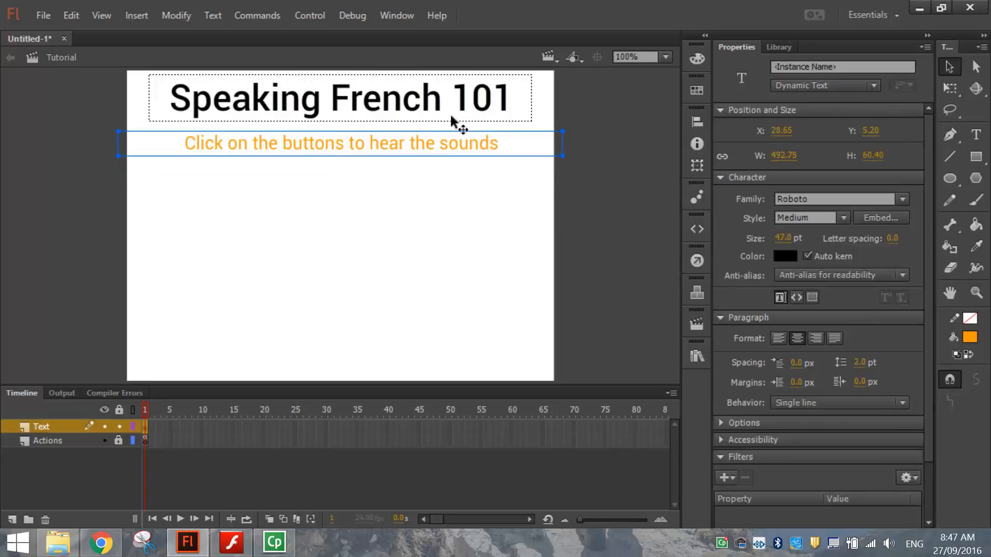
left_click(824, 89)
left_click(818, 102)
left_click(611, 129)
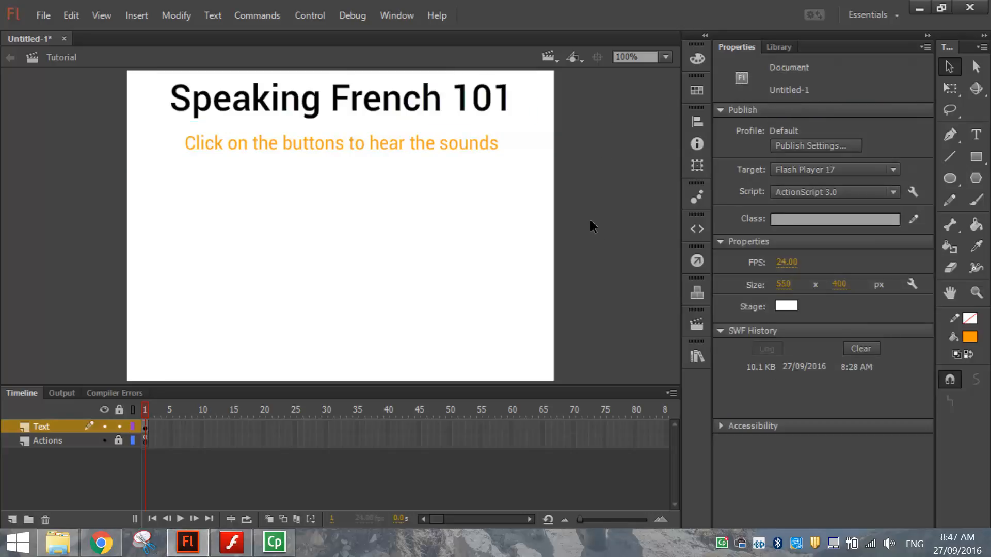
- Check the finished example, and set the Text tool to green #009900, 20 pt, Regular style
left_click(231, 542)
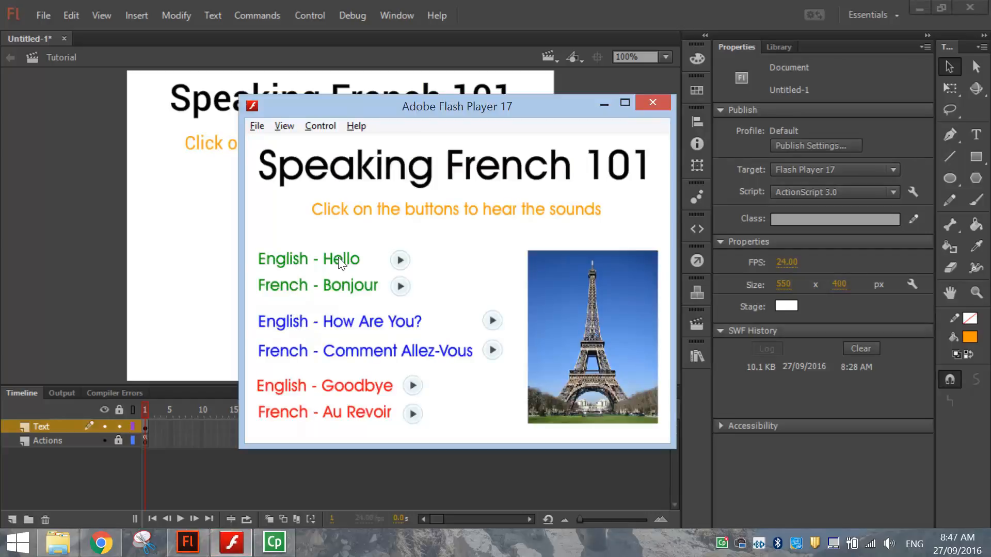
left_click(145, 243)
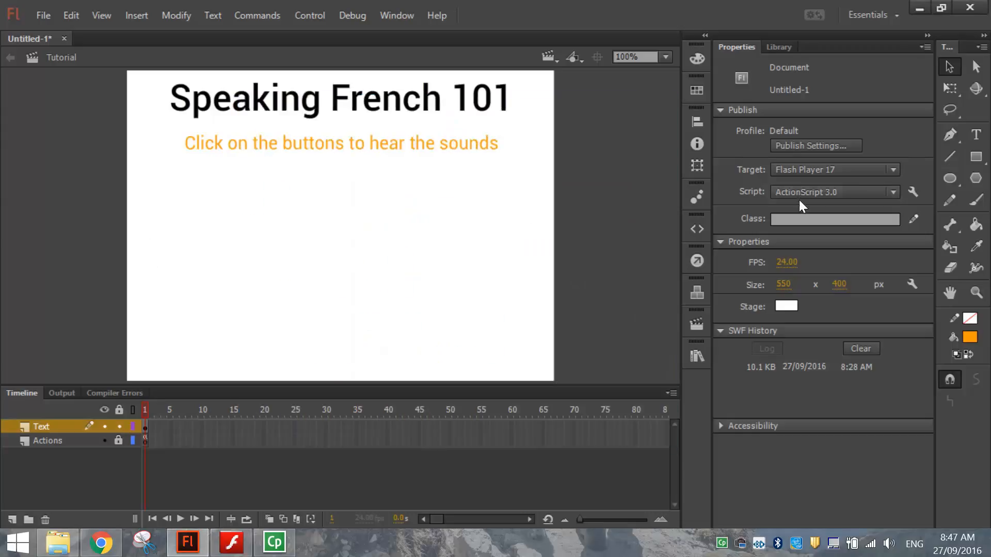
left_click(975, 134)
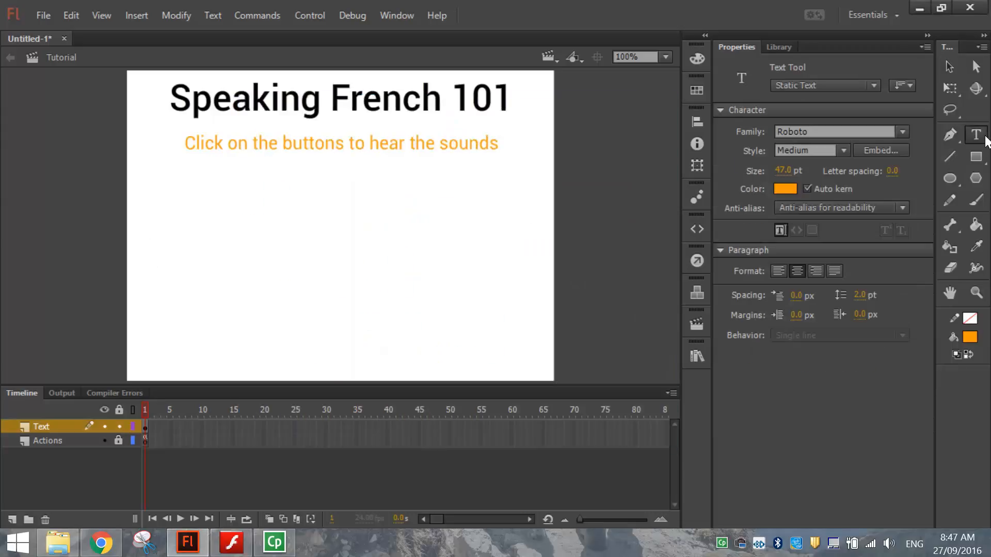
left_click(785, 189)
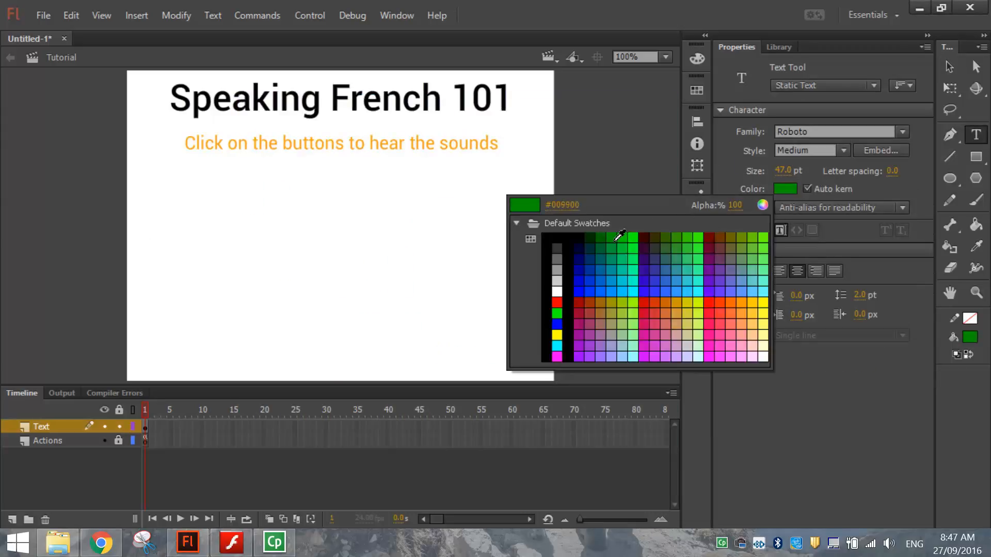
left_click(616, 240)
left_click(783, 170)
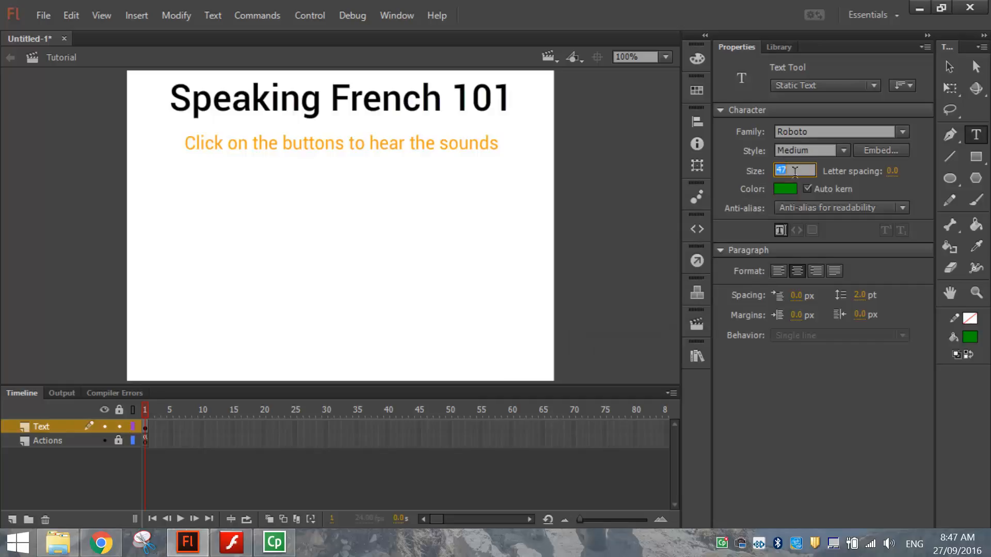
type("20")
key("Return")
left_click(843, 151)
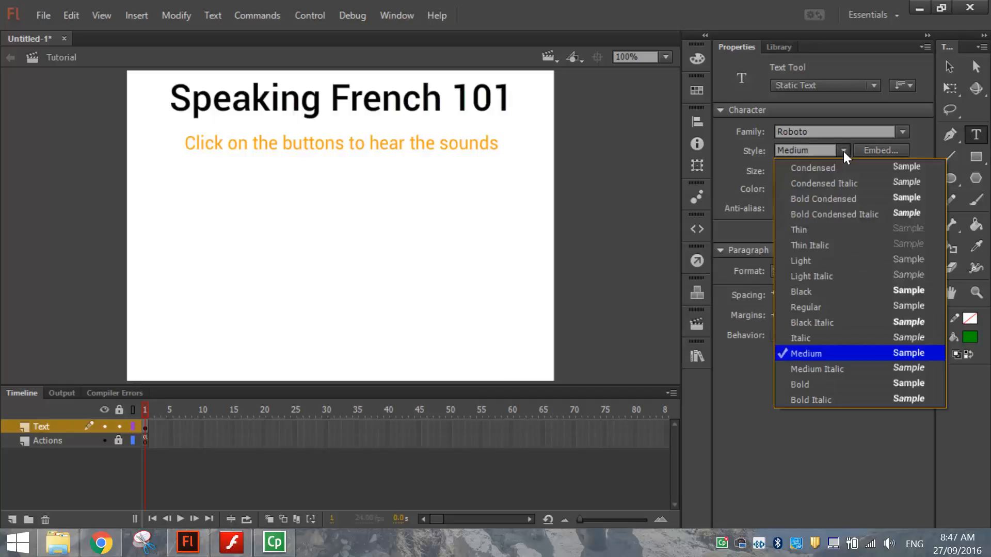
left_click(844, 305)
- Add two separate green text lines below the instruction, reading "English - Hello" and "French - Bonjour"
left_click(147, 206)
type("Englis")
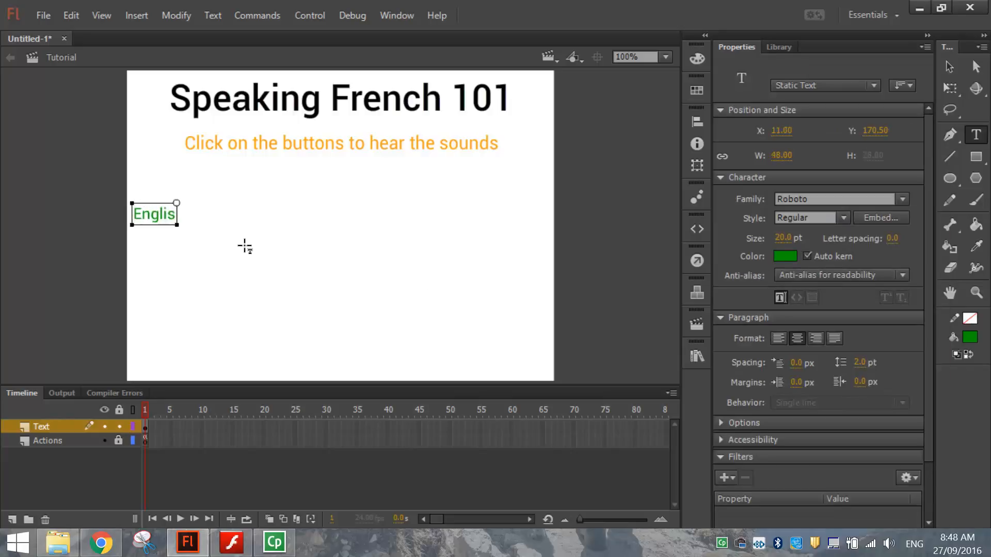
type("h - Hello")
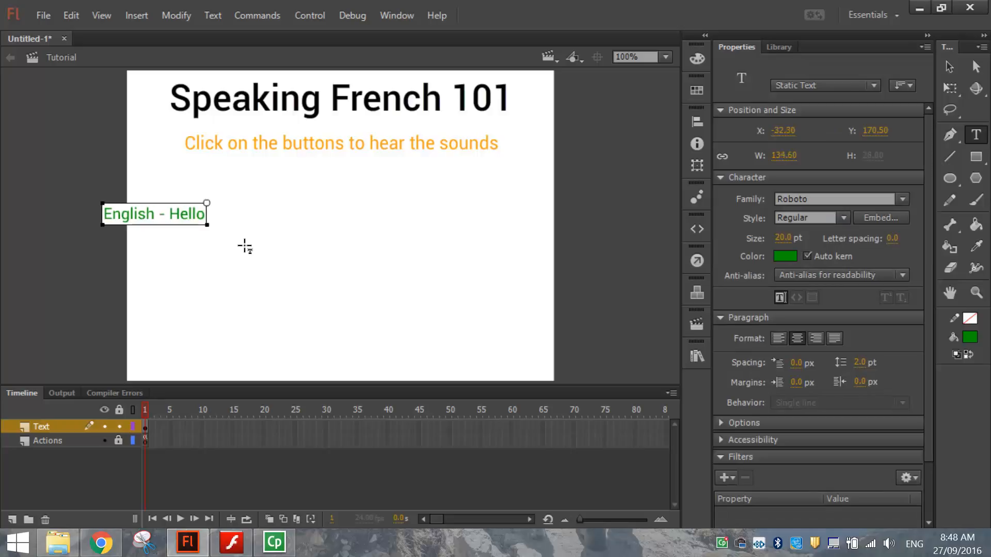
left_click(975, 135)
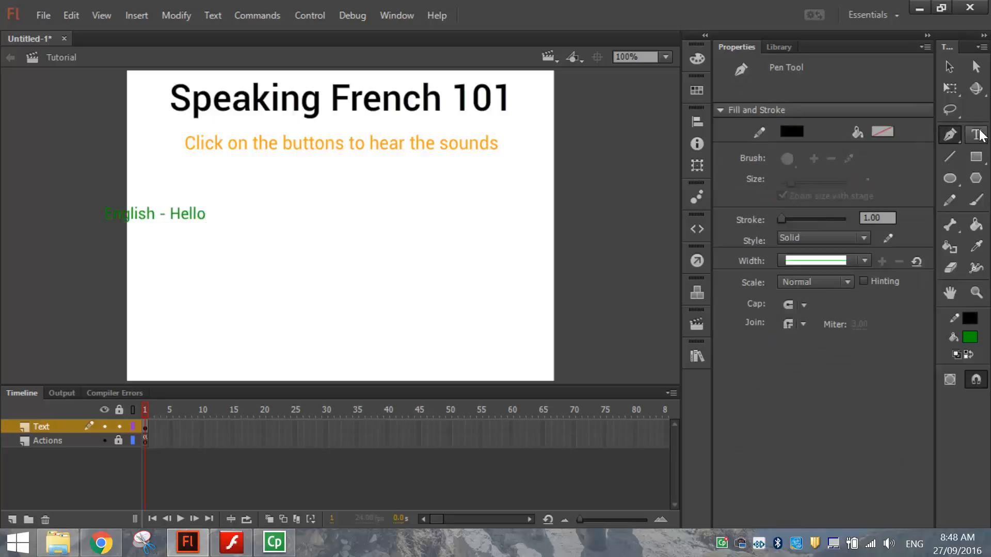
left_click(152, 258)
type("French -")
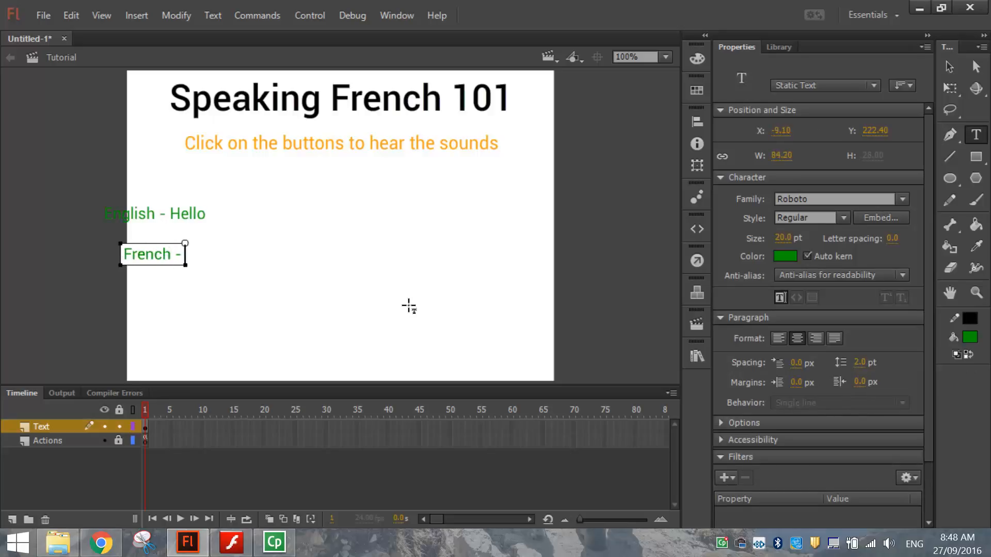
type(" Bonjour")
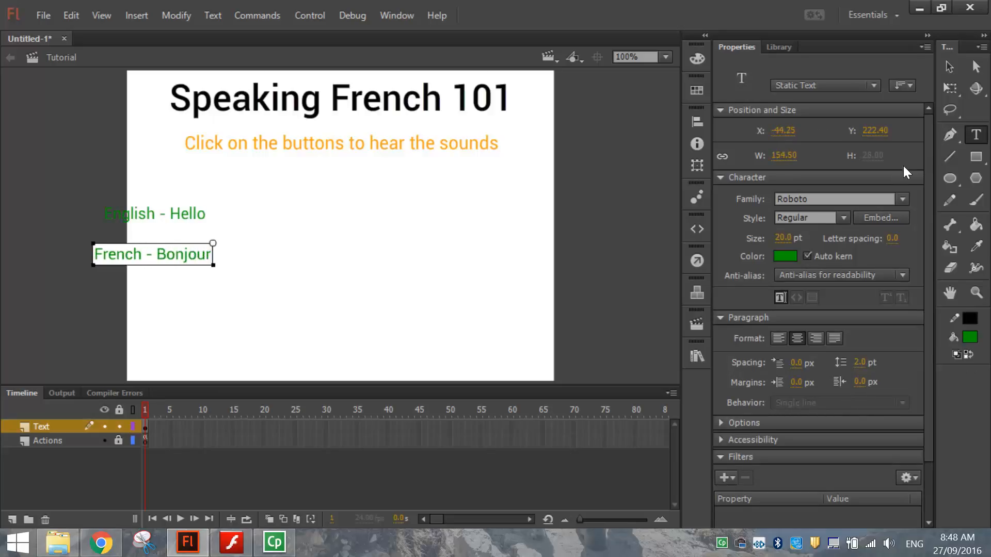
- Move the two green lines fully onto the stage, left-aligned at about X 15 and stacked closely from about Y 157
left_click(947, 63)
left_click_drag(196, 213, 227, 224)
left_click_drag(191, 258, 210, 206)
left_click(207, 232, "shift")
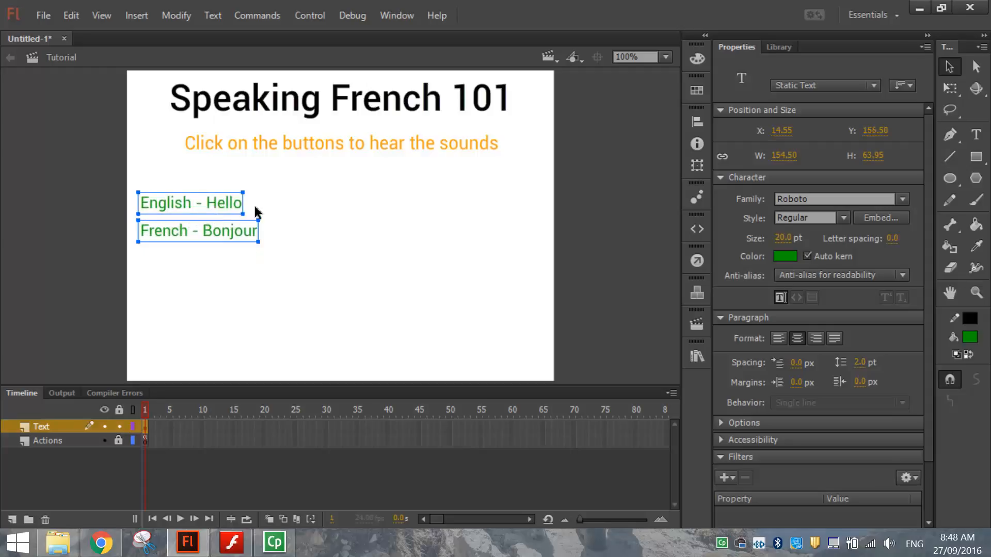
left_click(379, 262)
- Check the finished example and add a blue text line reading "English - How are you?" below the green lines, at about Y 260
left_click(976, 135)
key("ctrl+Return")
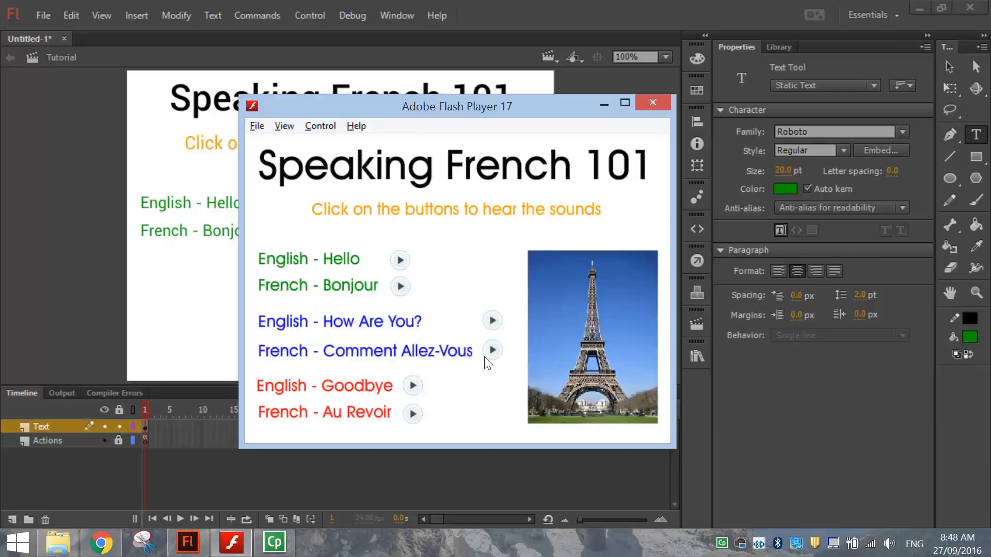
left_click(956, 207)
left_click(787, 189)
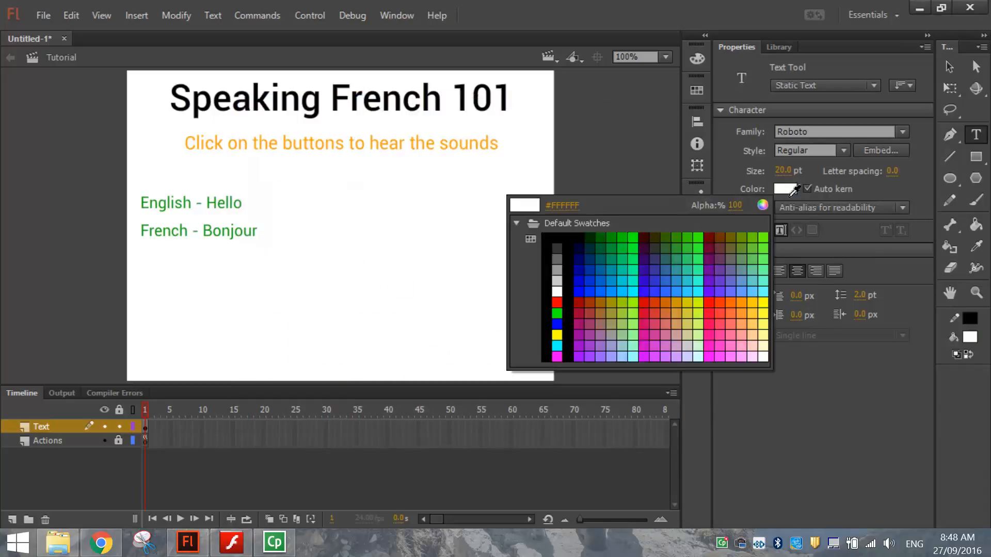
left_click(558, 322)
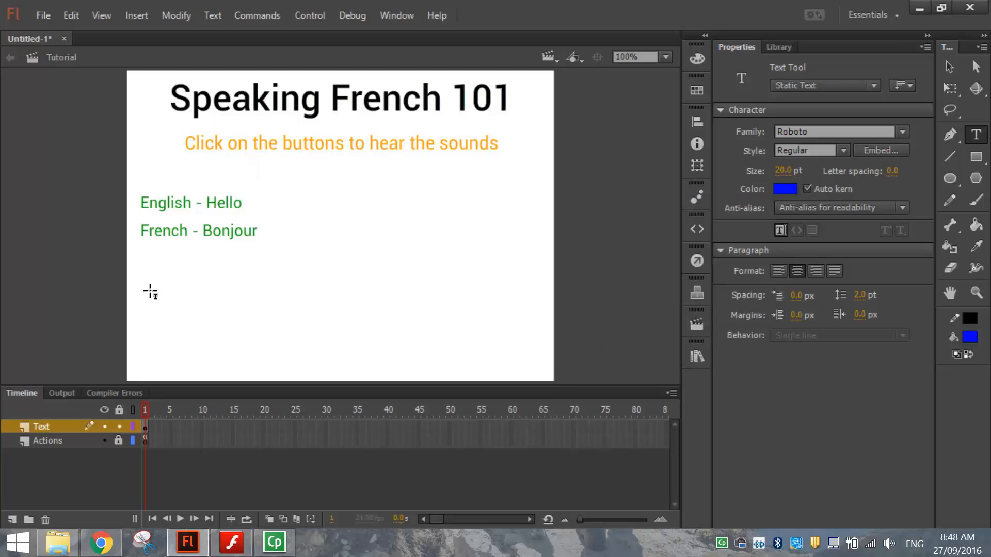
left_click(150, 278)
type("English")
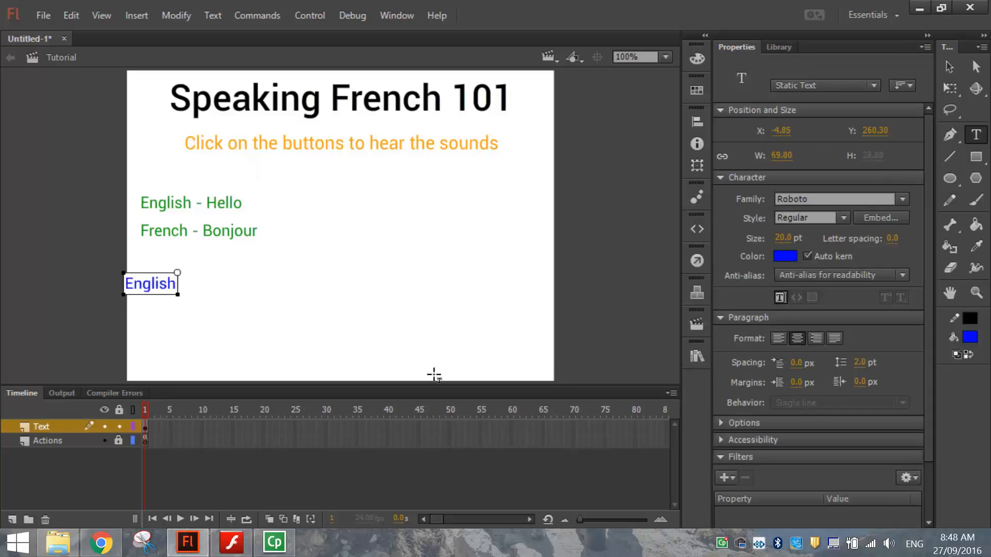
type(" - How are you?")
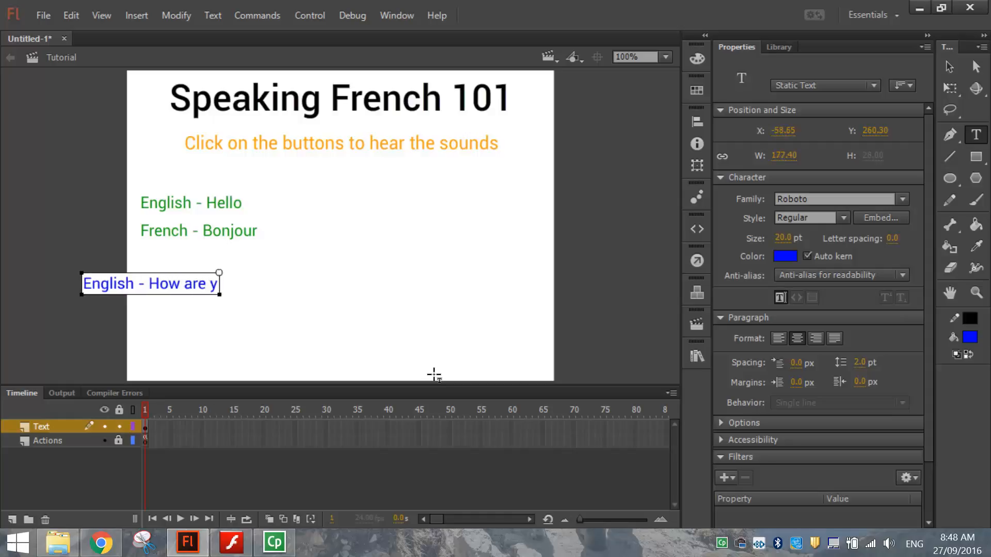